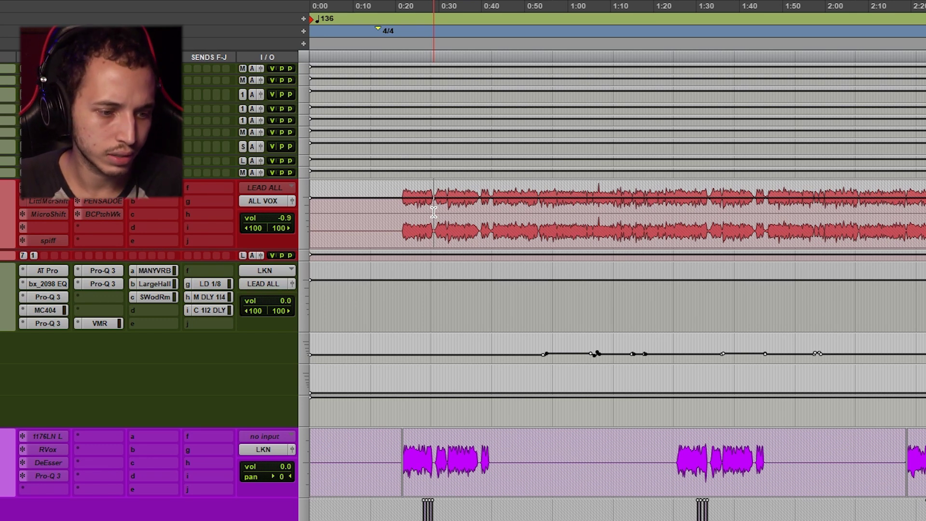
# Step: Examine the Large Hall, MANNY VRB and S Wood Room send levels on the LKN lead vocal aux
pyautogui.press('Return')
pyautogui.click(155, 284)
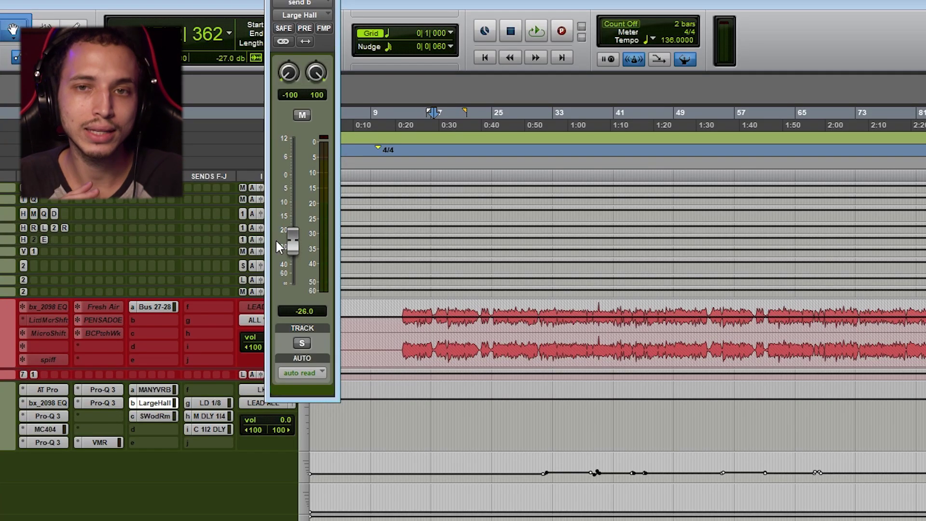
pyautogui.click(328, 3)
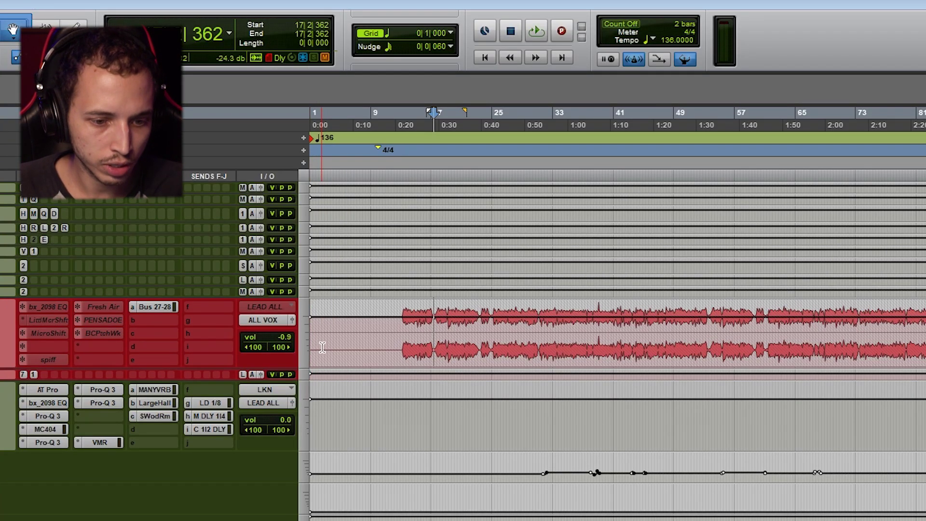
pyautogui.click(156, 388)
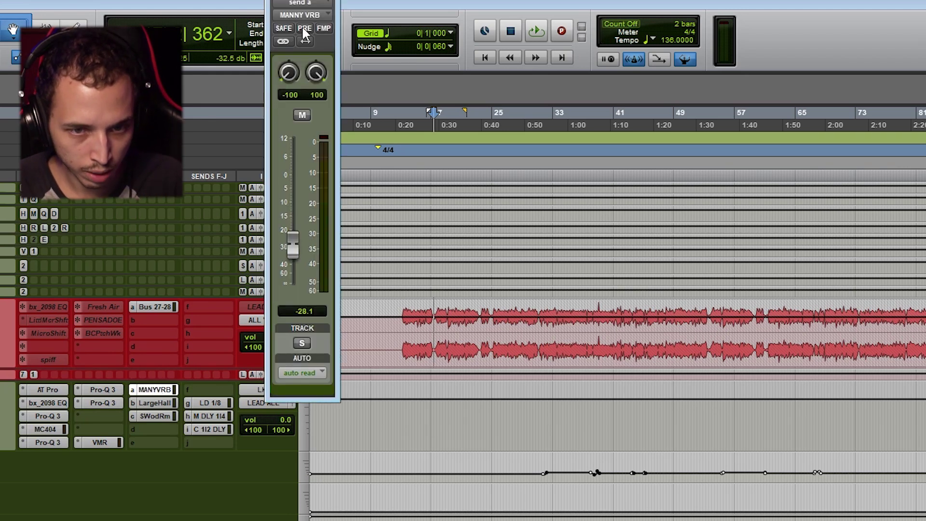
pyautogui.click(151, 394)
pyautogui.click(153, 390)
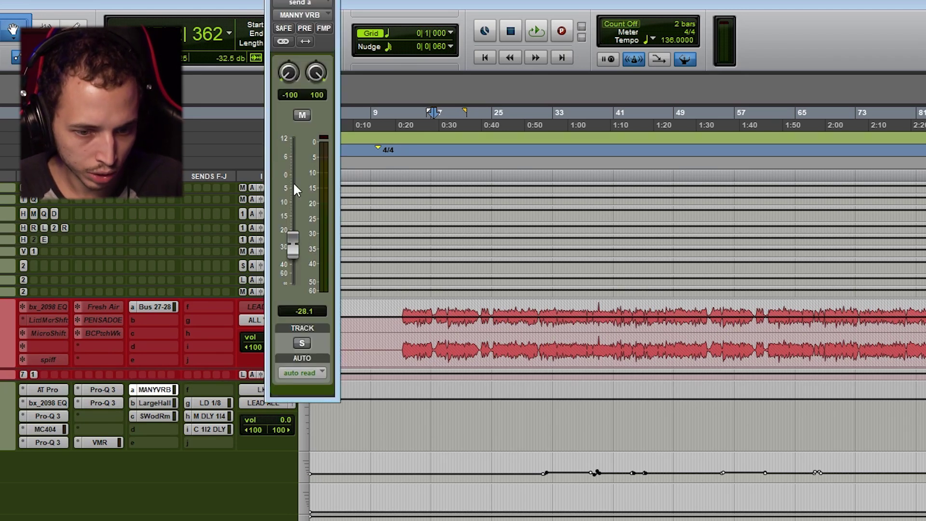
pyautogui.click(155, 403)
pyautogui.click(155, 416)
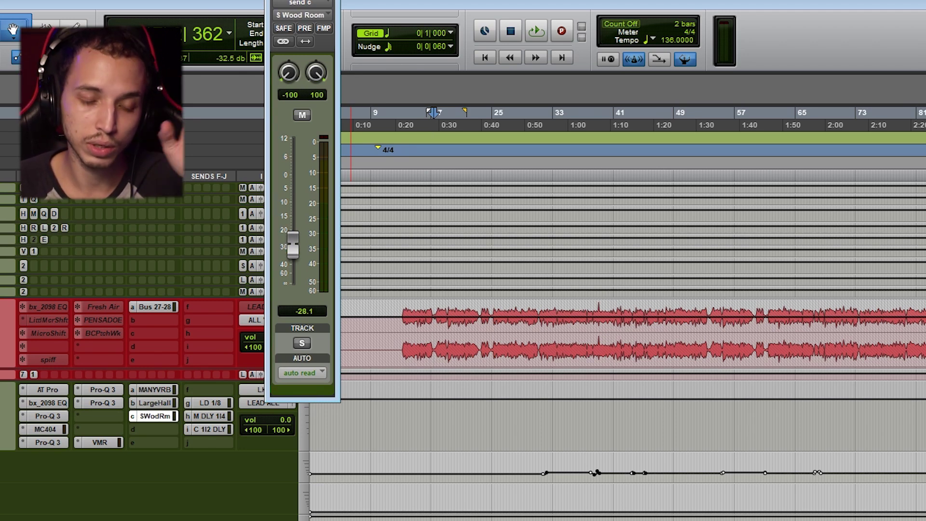
pyautogui.click(332, 98)
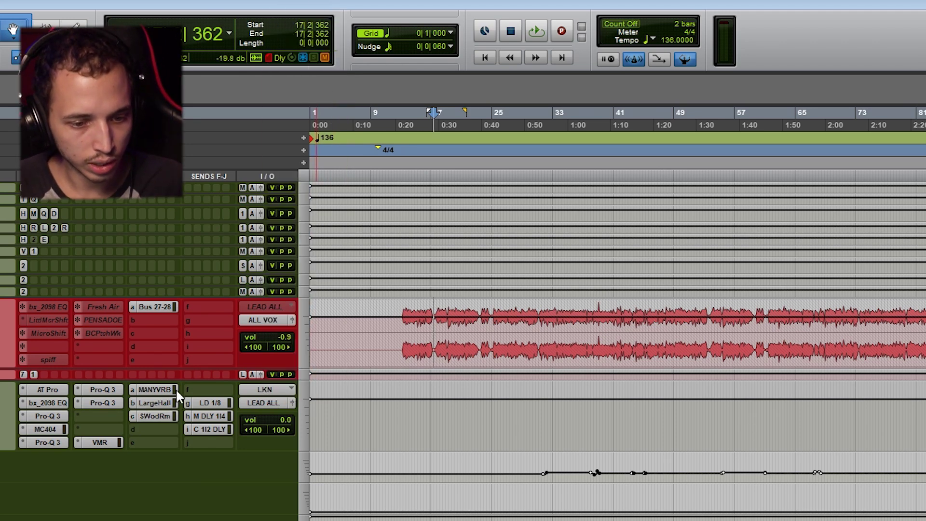
# Step: Examine the Large Hall and MANNY VRB send levels on the AD vocal aux
pyautogui.scroll(-3, 178, 396)
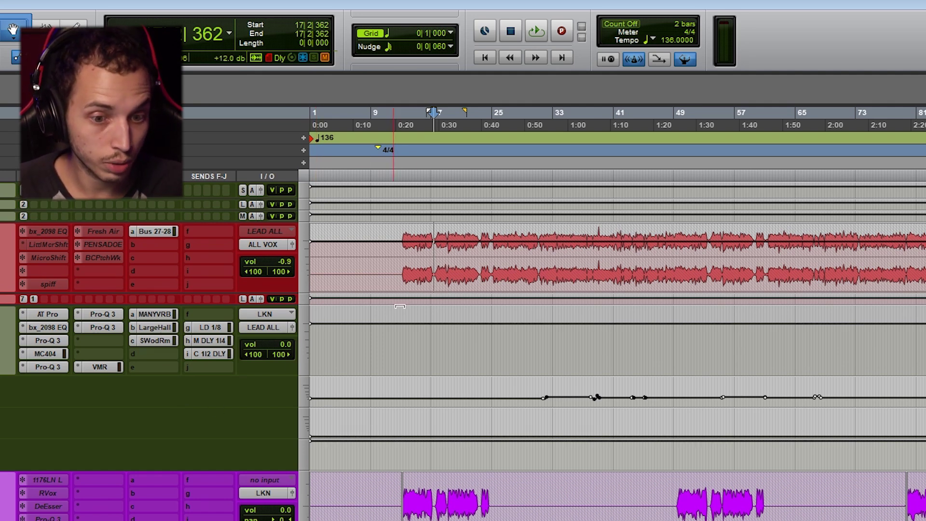
pyautogui.scroll(-6, 419, 337)
pyautogui.scroll(-9, 419, 339)
pyautogui.click(157, 427)
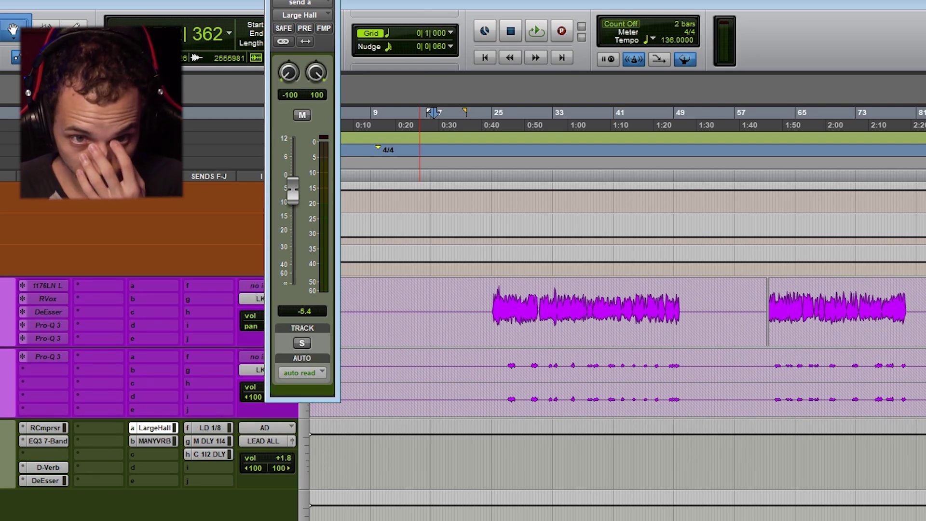
pyautogui.click(155, 441)
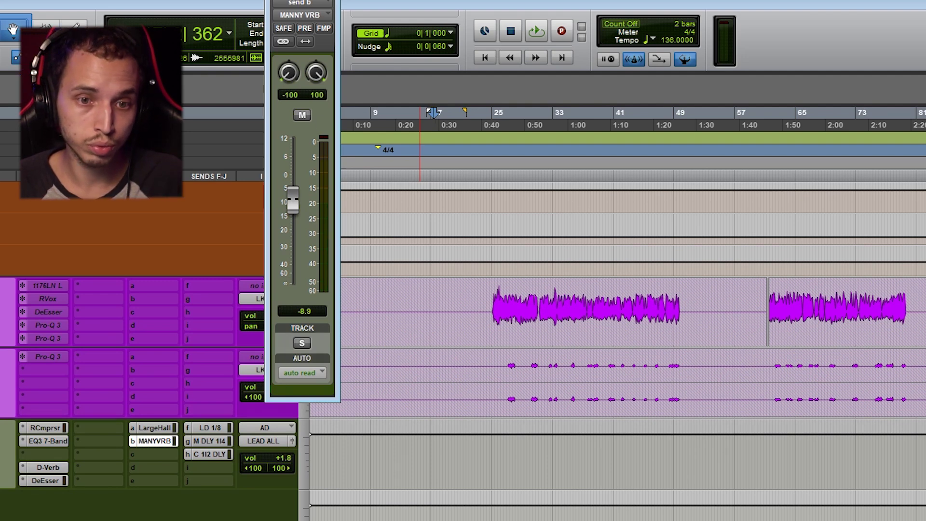
pyautogui.click(154, 441)
# Step: Compare the routing and sends of the LKN and AD vocal groups, rechecking the LKN aux's MANNY VRB send
pyautogui.scroll(5, 618, 338)
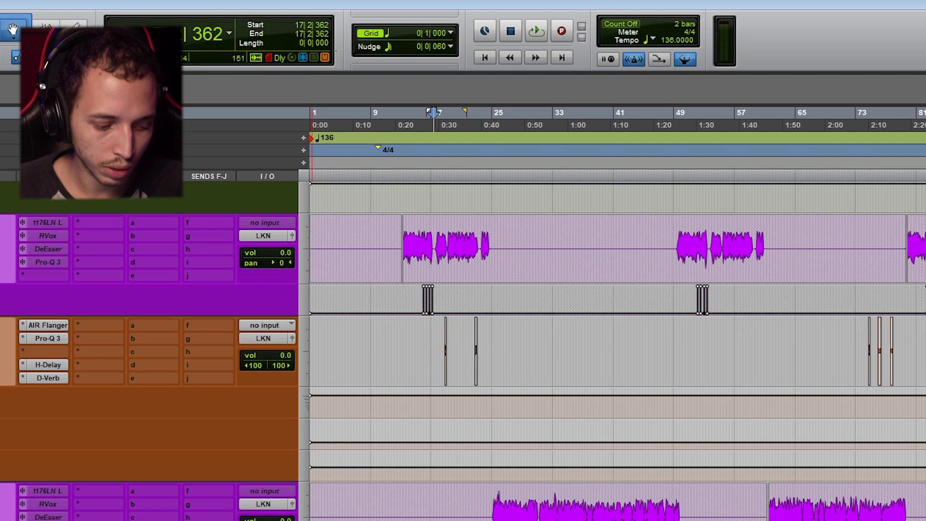
pyautogui.click(513, 343)
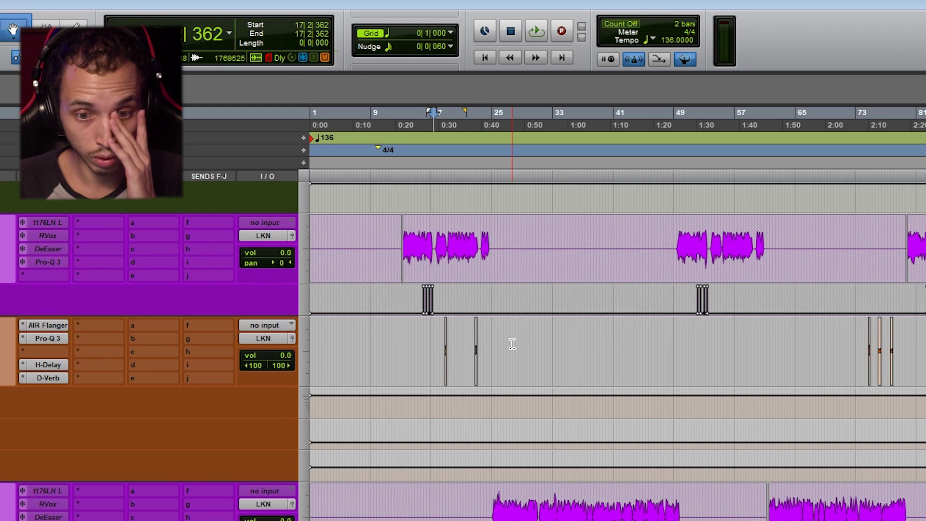
pyautogui.scroll(5, 512, 343)
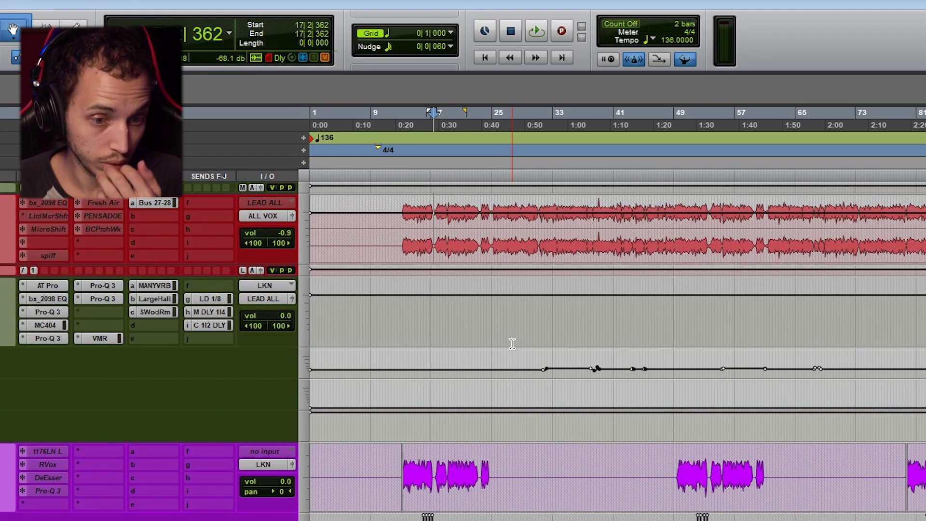
pyautogui.click(153, 288)
pyautogui.click(153, 288)
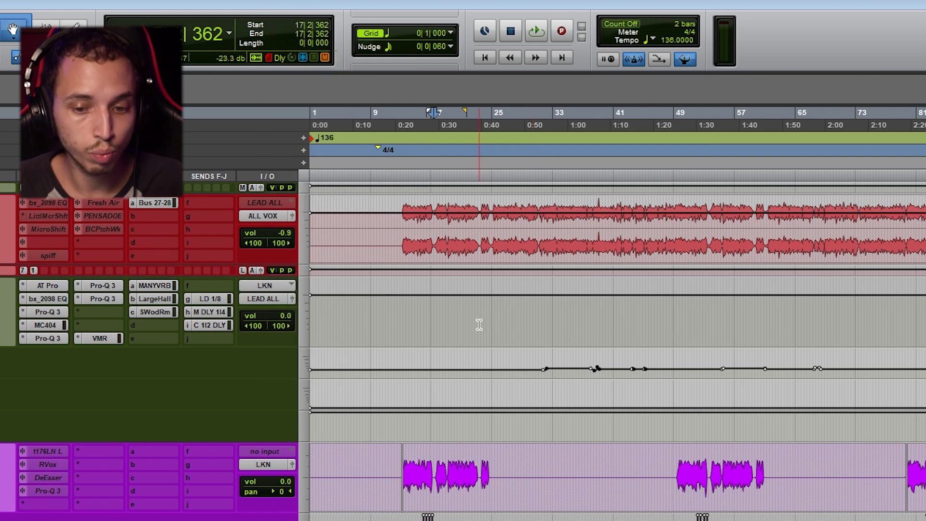
pyautogui.scroll(-7, 476, 314)
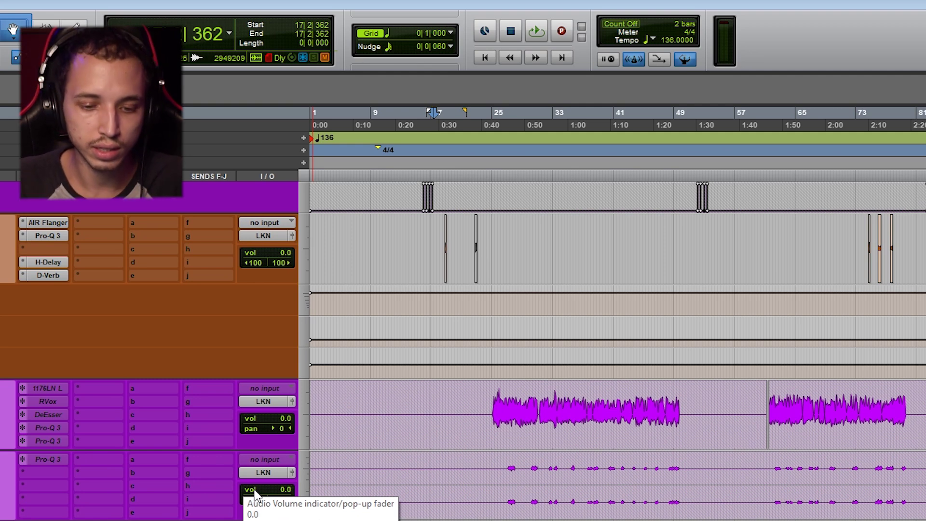
pyautogui.scroll(6, 256, 492)
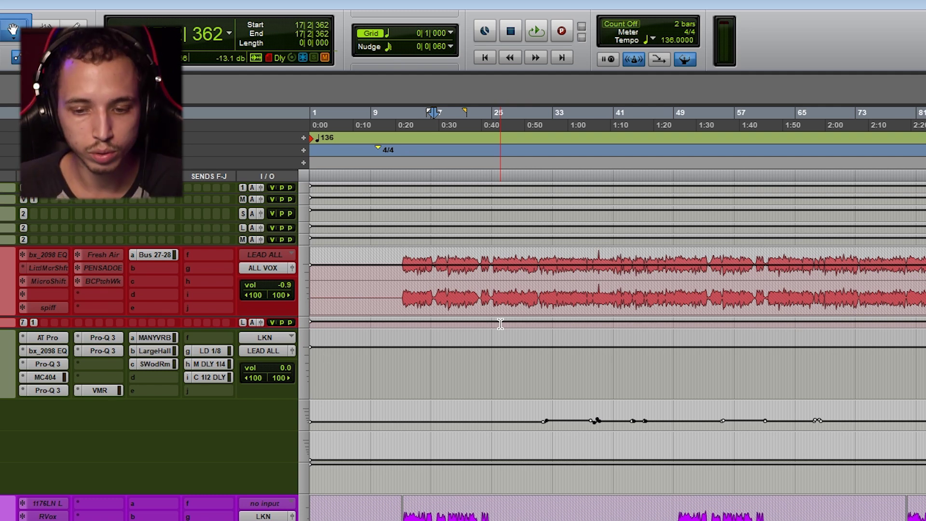
pyautogui.scroll(-5, 501, 325)
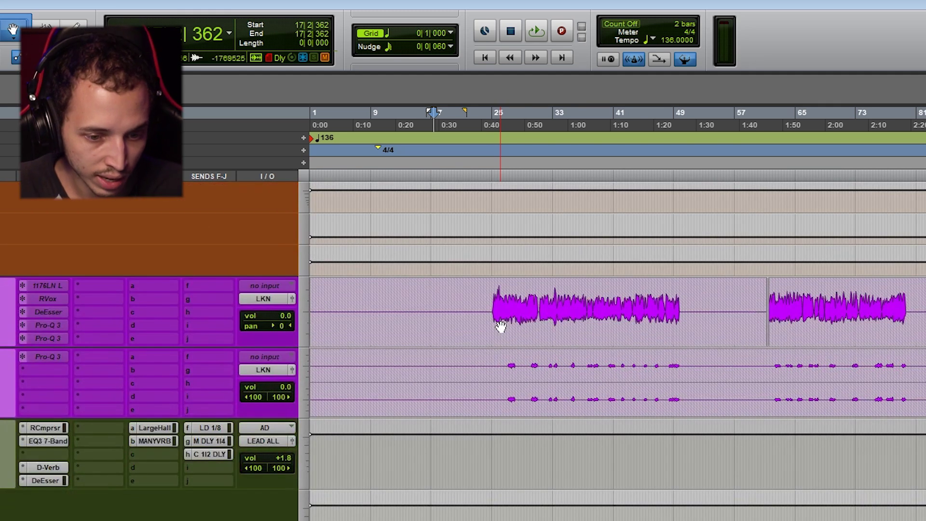
pyautogui.scroll(5, 464, 316)
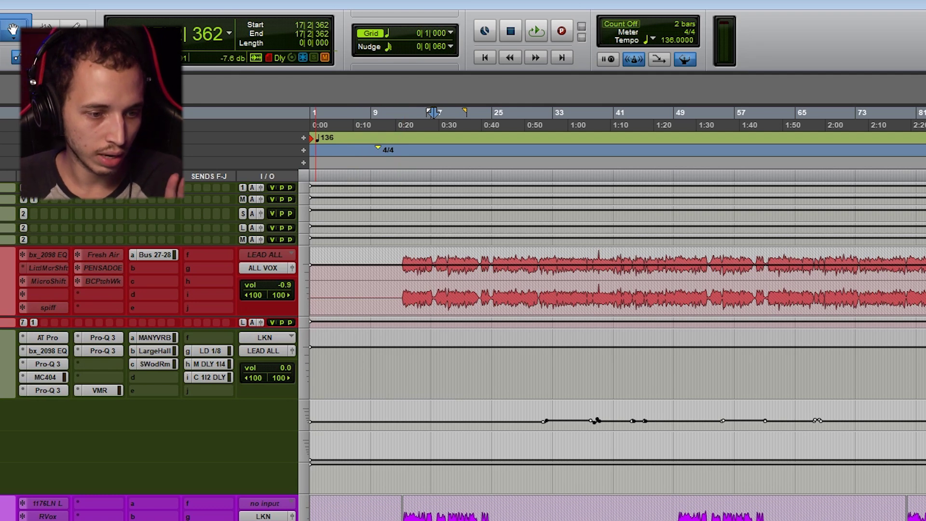
# Step: Audition the LKN vocals from bar 15 to bar 19
pyautogui.click(421, 368)
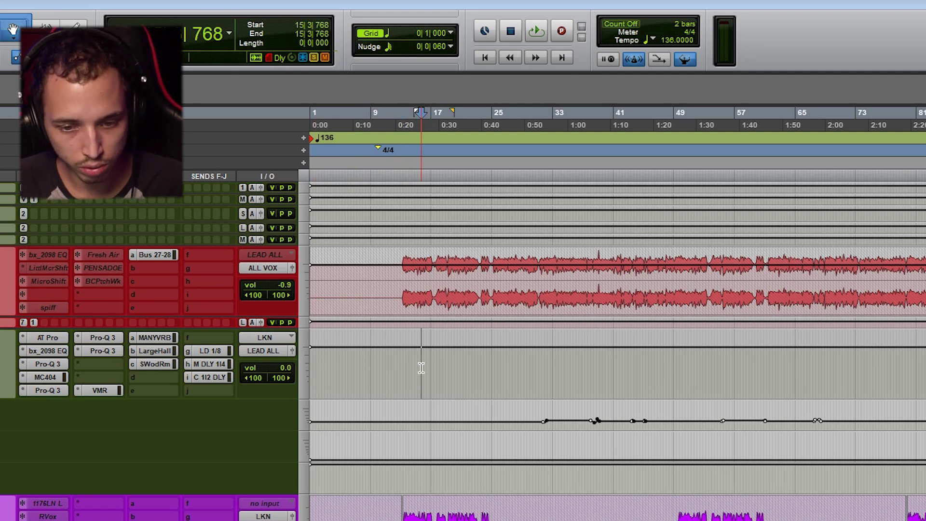
pyautogui.press('space')
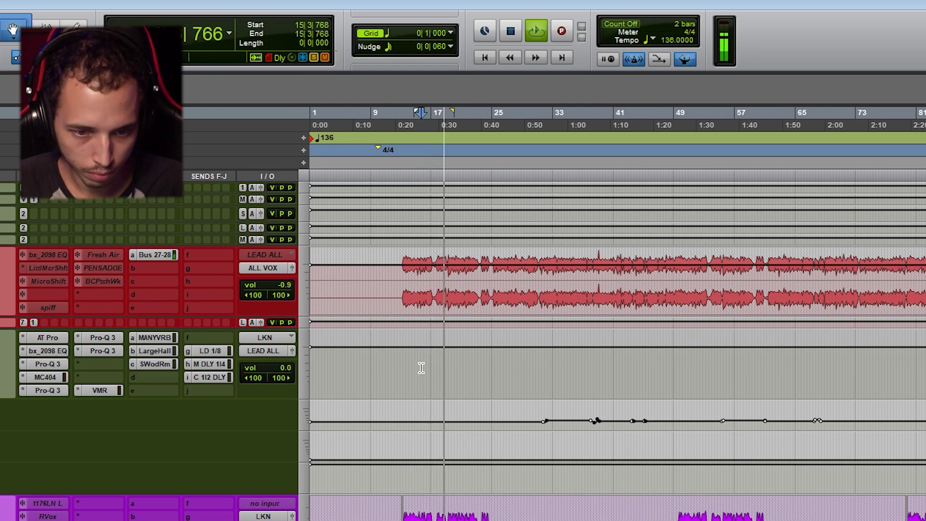
pyautogui.press('space')
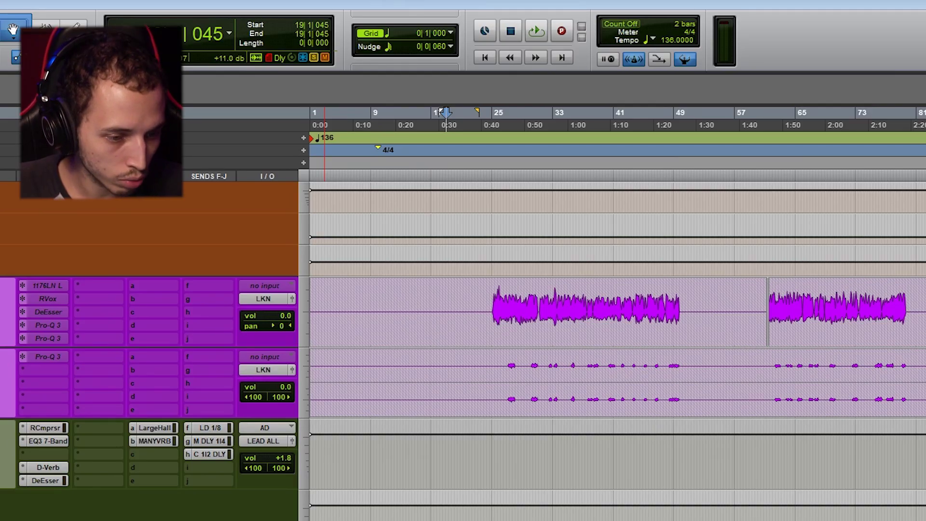
# Step: Audition the vocals from bar 22 to bar 27 while viewing the AD aux and its ad-lib tracks
pyautogui.scroll(5, 456, 334)
pyautogui.press('space')
pyautogui.scroll(-10, 456, 334)
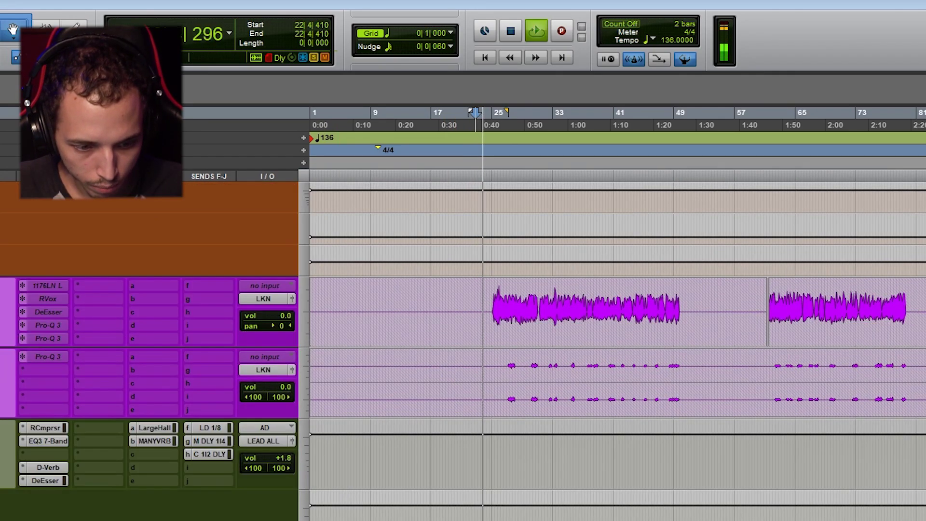
pyautogui.scroll(-13, 456, 334)
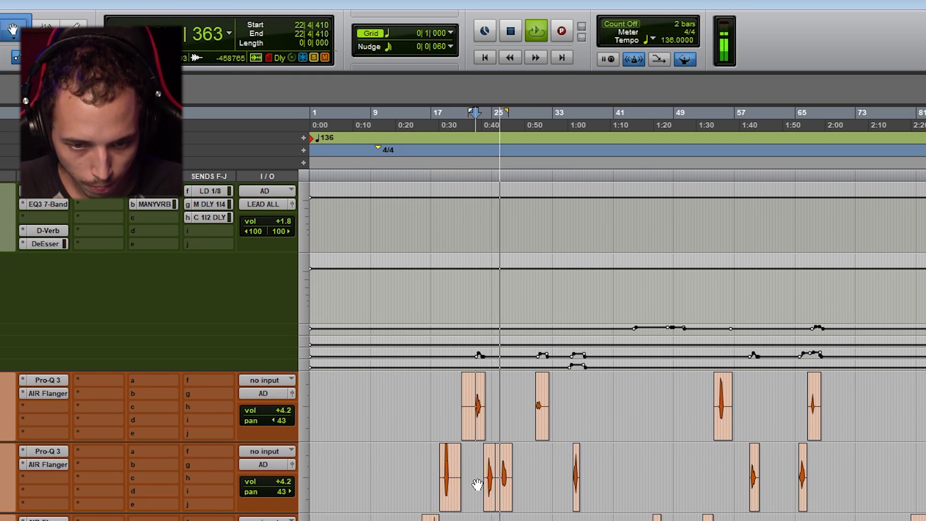
pyautogui.press('space')
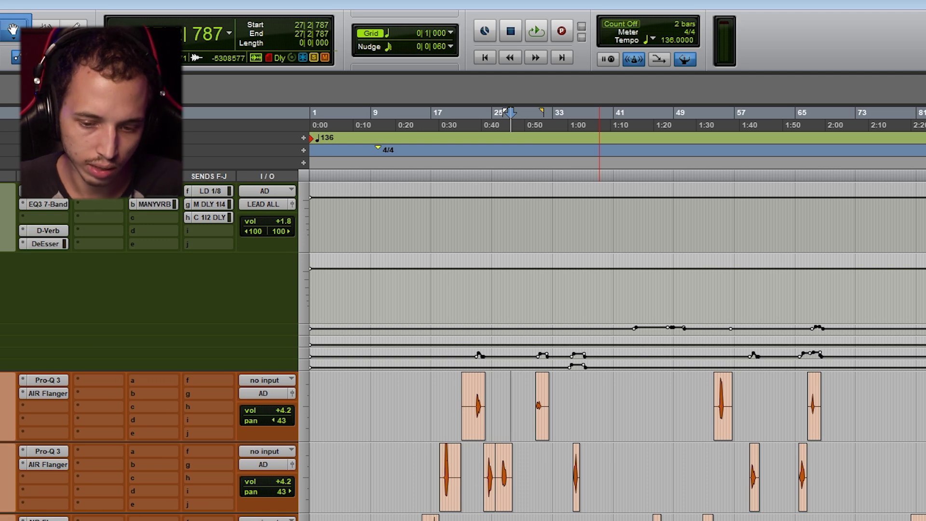
# Step: Inspect the AIR Flanger settings on the first ad-lib track, then close the plug-in
pyautogui.scroll(6, 454, 318)
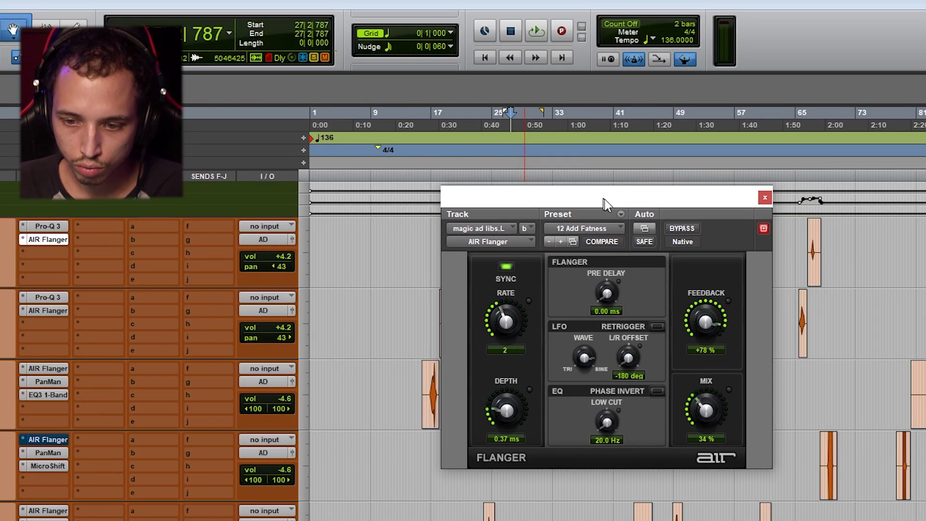
pyautogui.moveTo(604, 199); pyautogui.dragTo(622, 200)
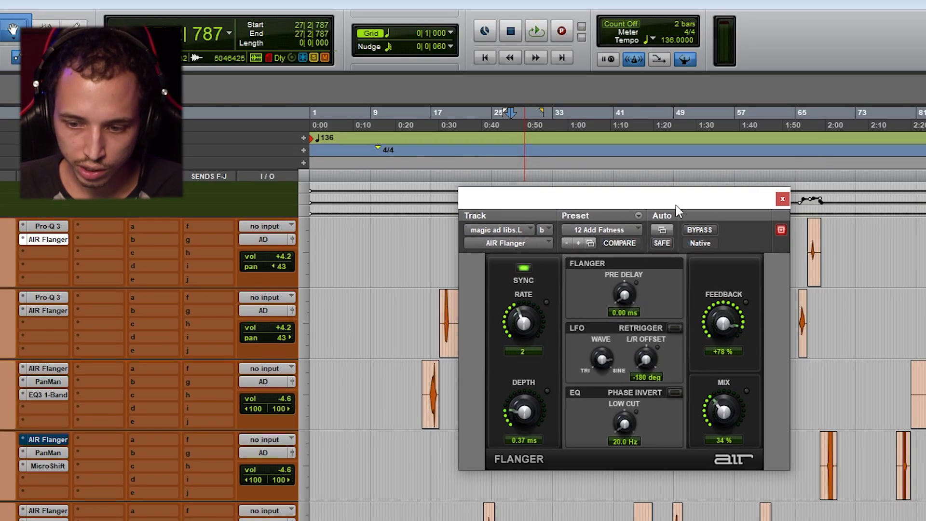
pyautogui.click(782, 198)
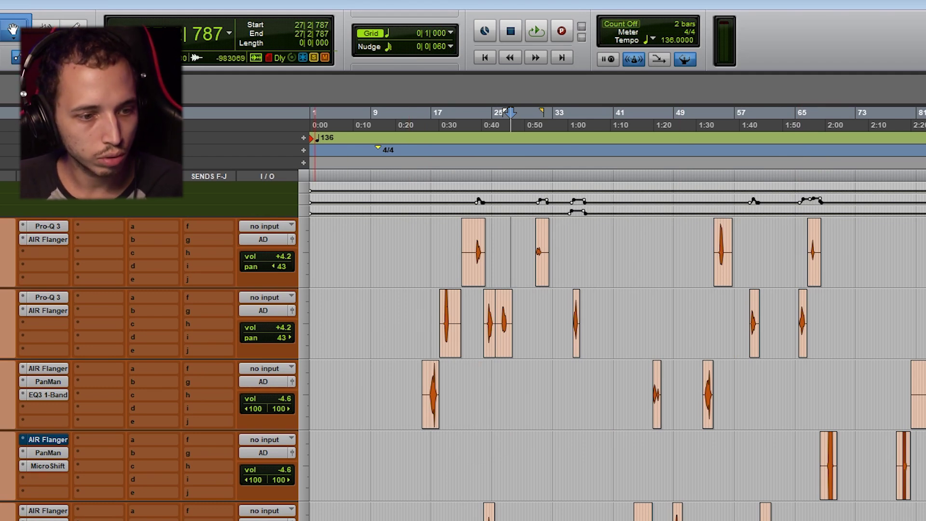
pyautogui.click(55, 240)
pyautogui.click(445, 193)
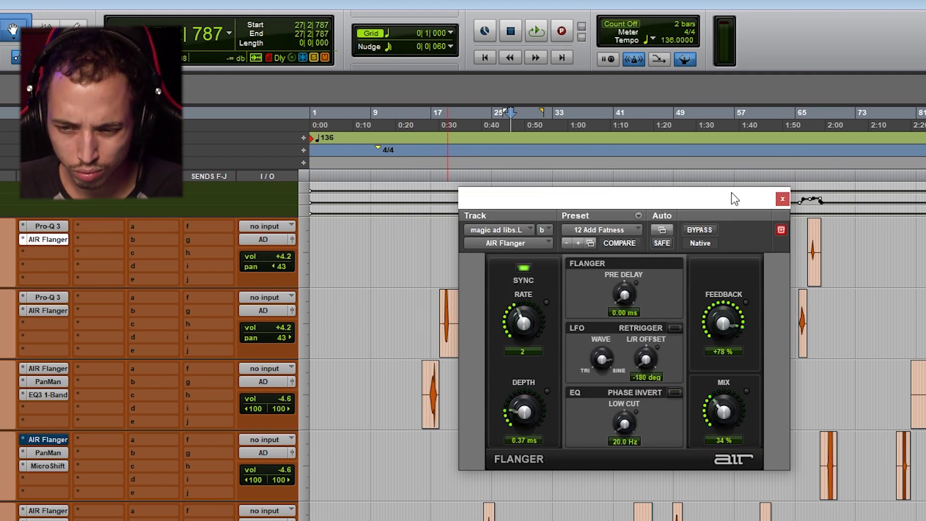
pyautogui.click(782, 199)
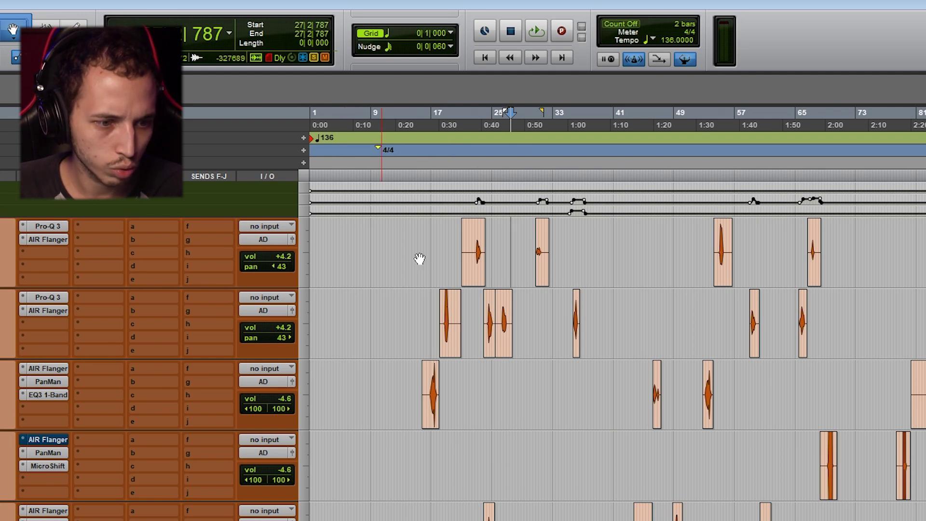
# Step: Audition the flanged ad-libs from bar 22, within the first ad-lib track's first clip, to bar 25
pyautogui.click(474, 246)
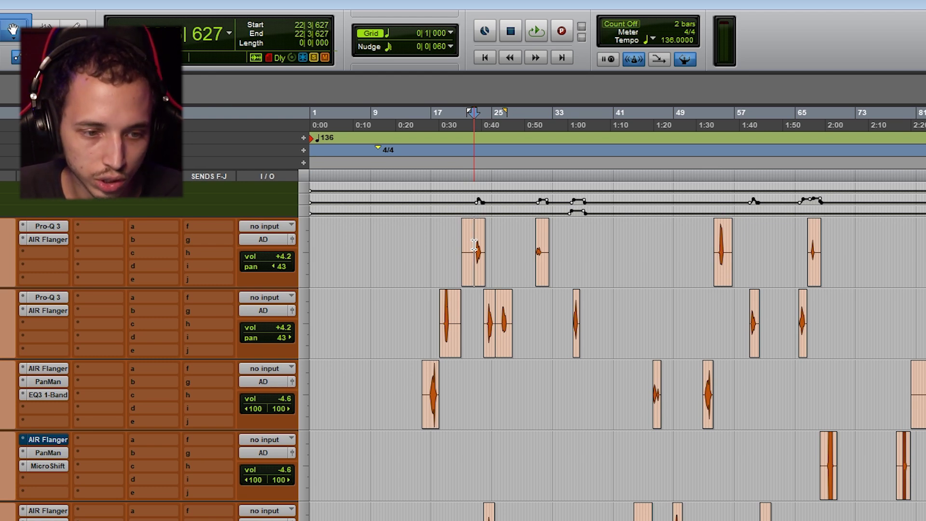
pyautogui.press('space')
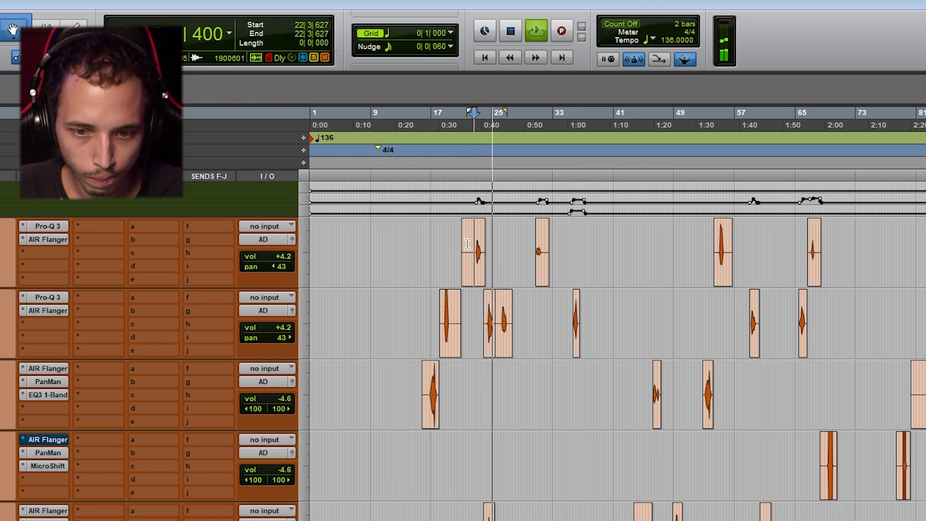
pyautogui.press('space')
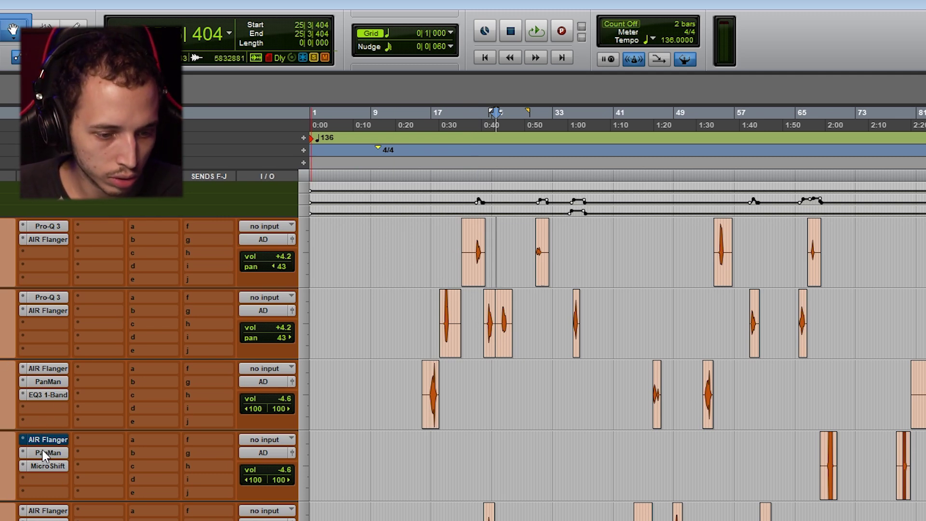
# Step: Inspect the MicroShift settings on the fourth ad-lib track, then close the plug-in
pyautogui.click(47, 465)
pyautogui.moveTo(681, 198); pyautogui.dragTo(601, 241)
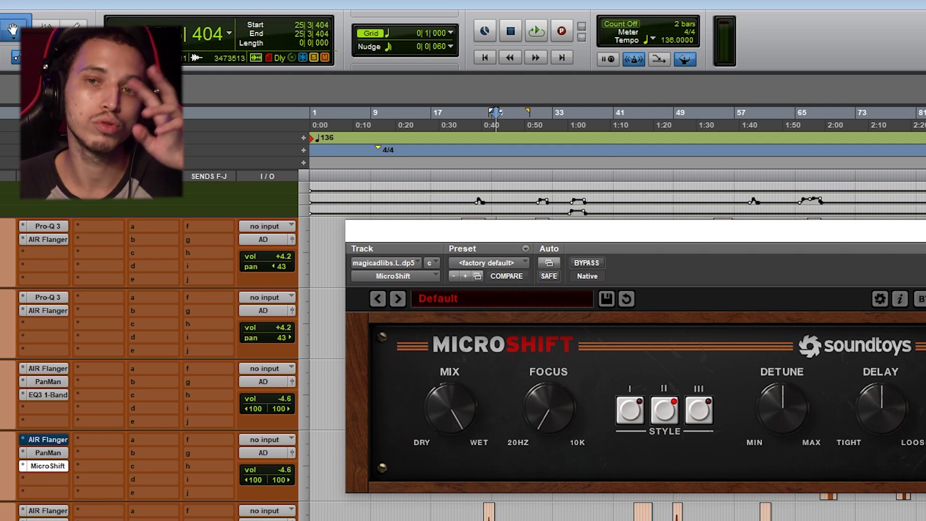
pyautogui.hotkey('ctrl', 'w')
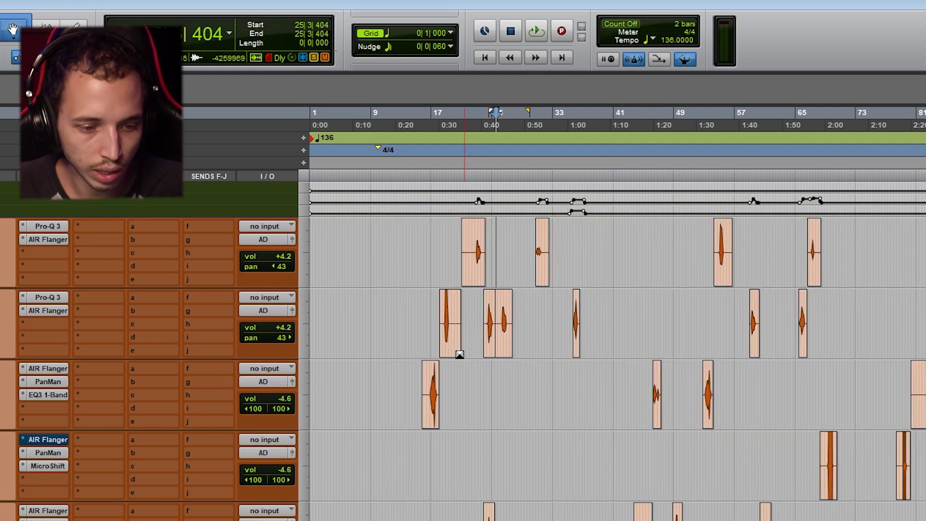
# Step: Audition the fourth ad-lib track's first clip from bar 68
pyautogui.click(432, 359)
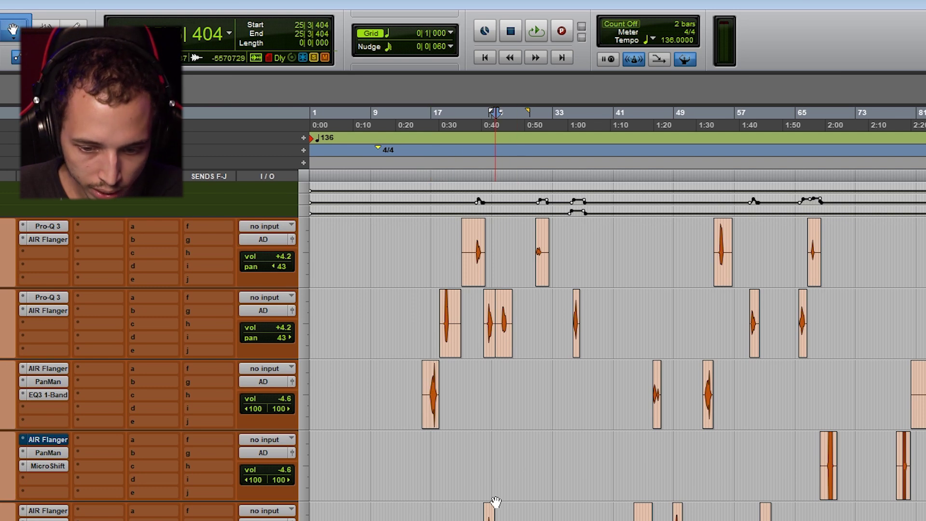
pyautogui.click(828, 454)
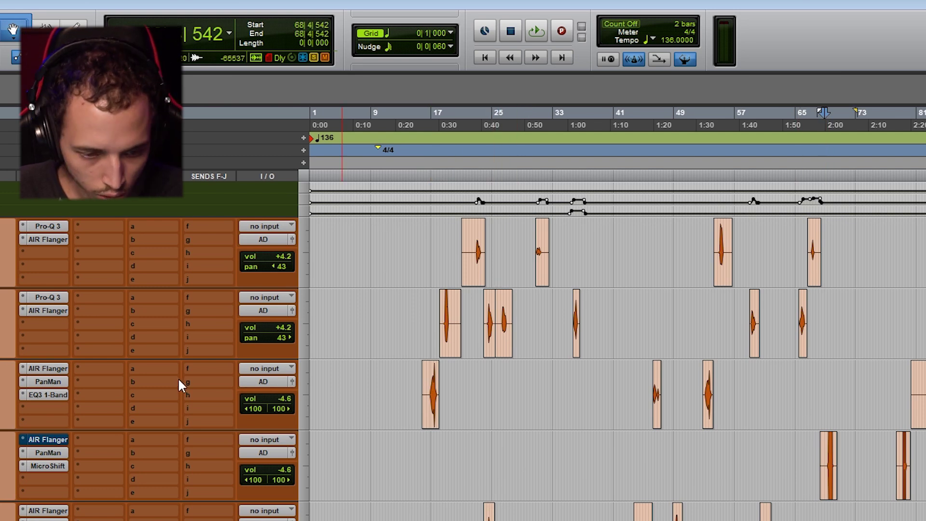
pyautogui.press('space')
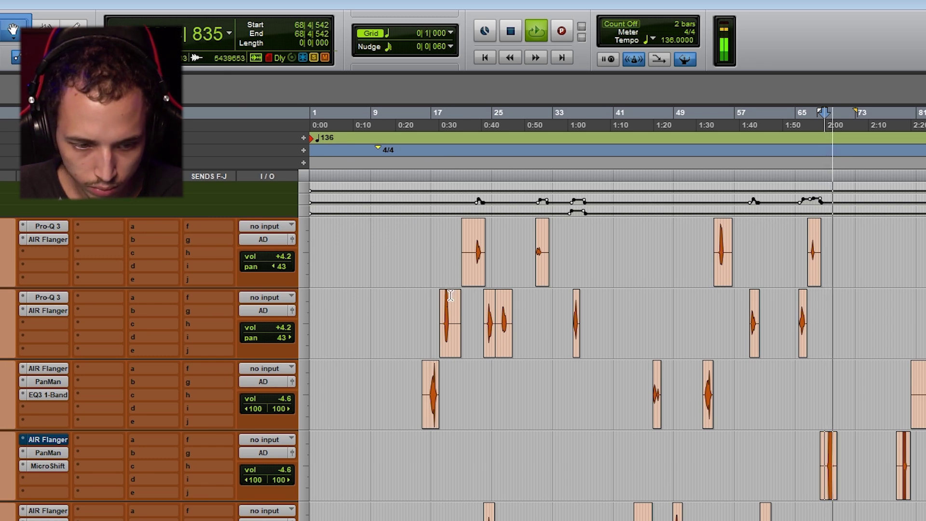
pyautogui.press('space')
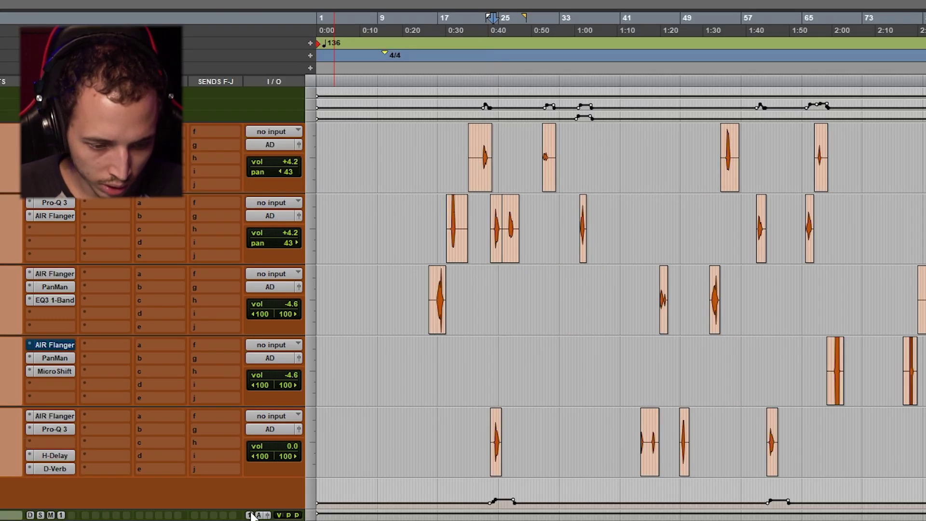
# Step: Inspect the H-Delay settings on the fifth ad-lib track, then close the plug-in
pyautogui.click(54, 455)
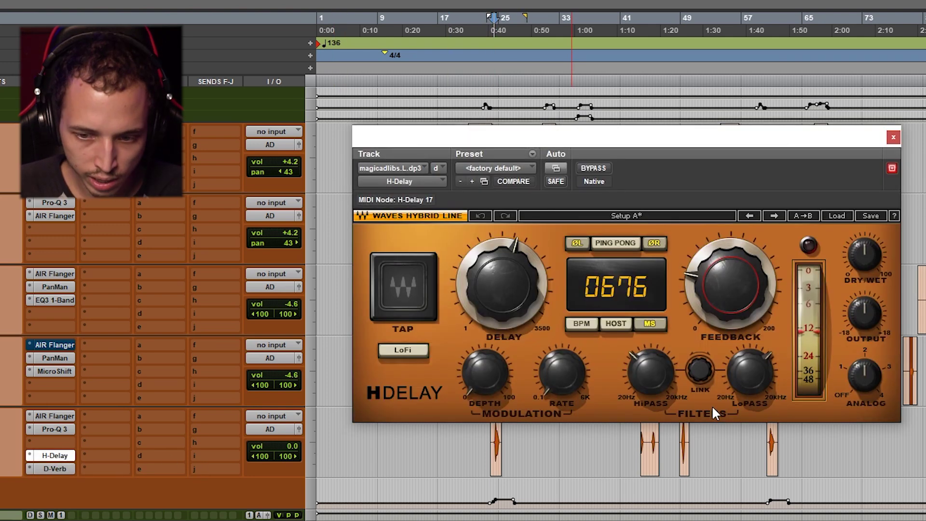
pyautogui.click(893, 137)
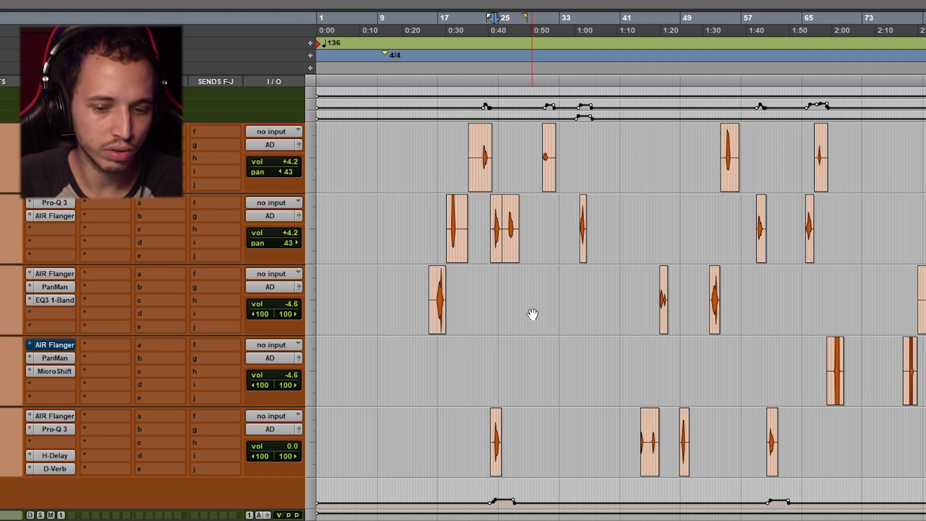
pyautogui.click(54, 456)
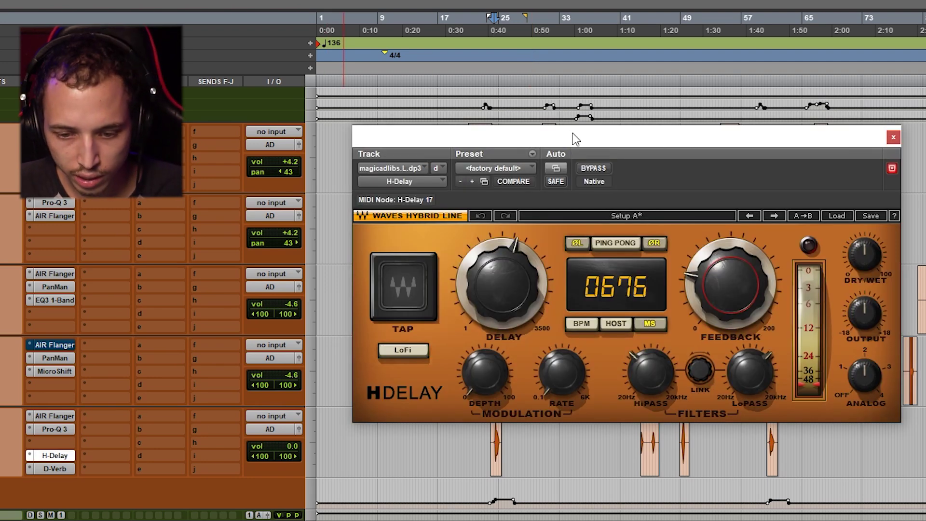
pyautogui.moveTo(570, 142); pyautogui.dragTo(605, 139)
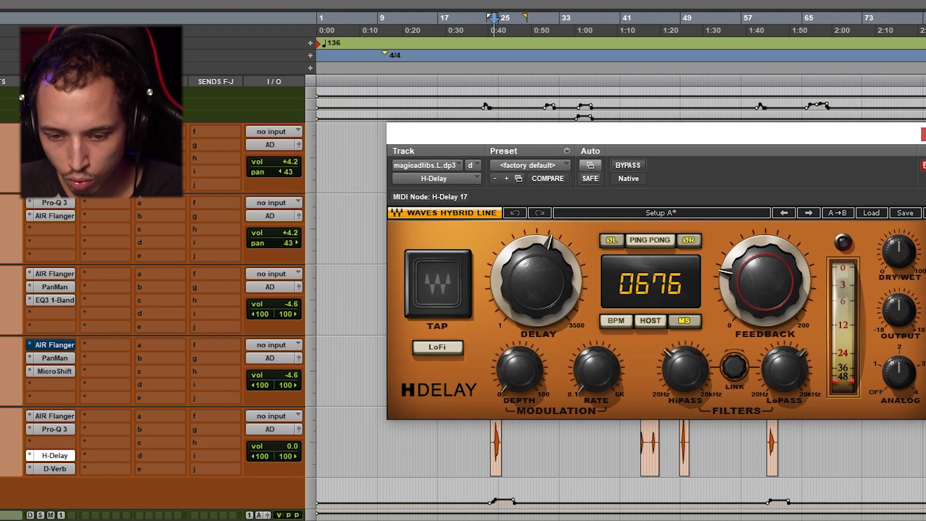
pyautogui.press('super+w')
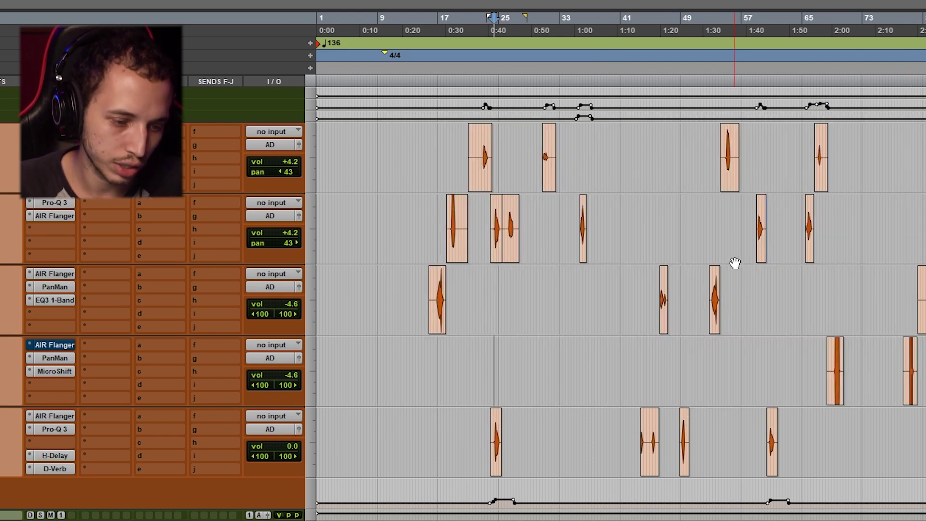
# Step: Inspect the D-Verb settings on the fifth ad-lib track, close the plug-in, and place the playback cursor just before bar 25
pyautogui.click(364, 290)
pyautogui.click(54, 469)
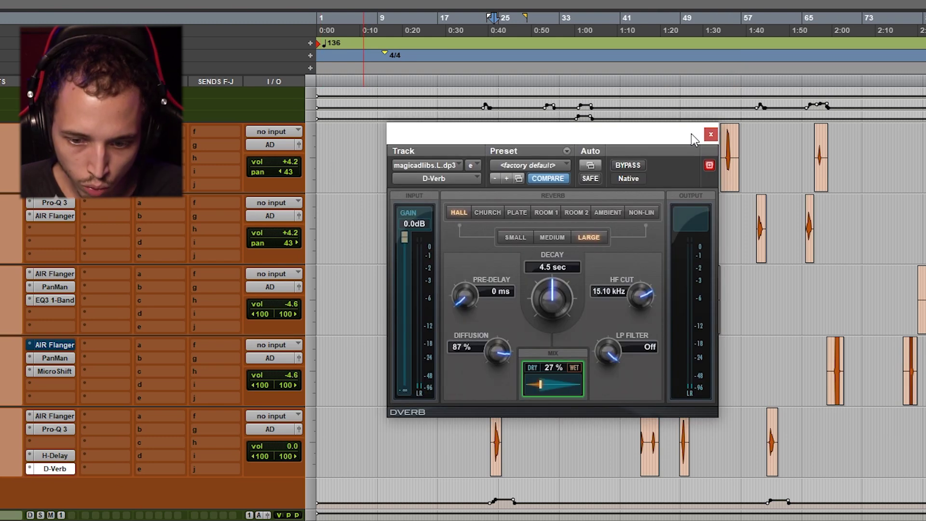
pyautogui.click(706, 135)
pyautogui.click(498, 414)
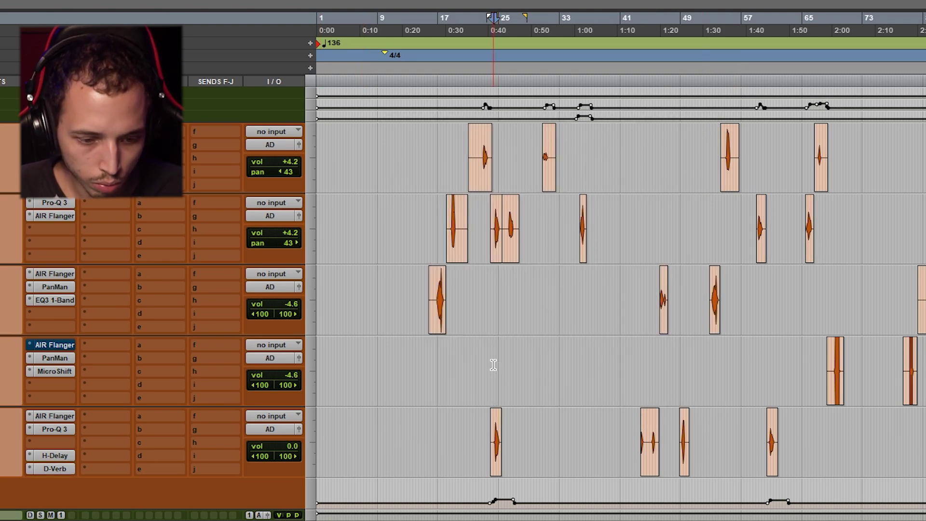
pyautogui.click(54, 468)
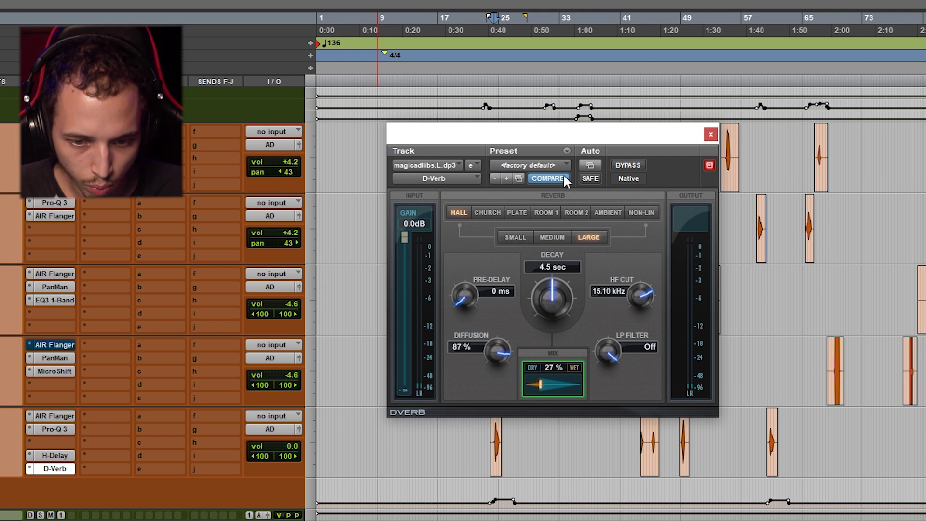
pyautogui.click(711, 135)
pyautogui.click(496, 357)
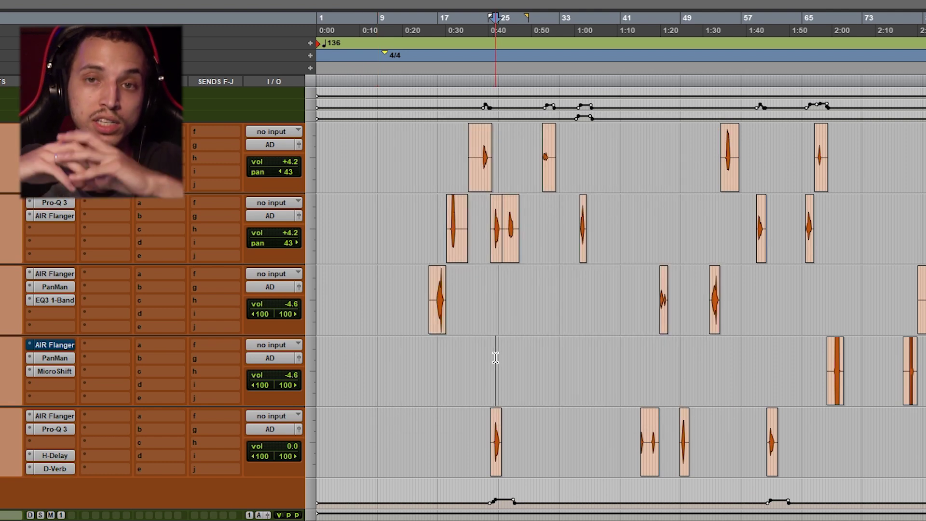